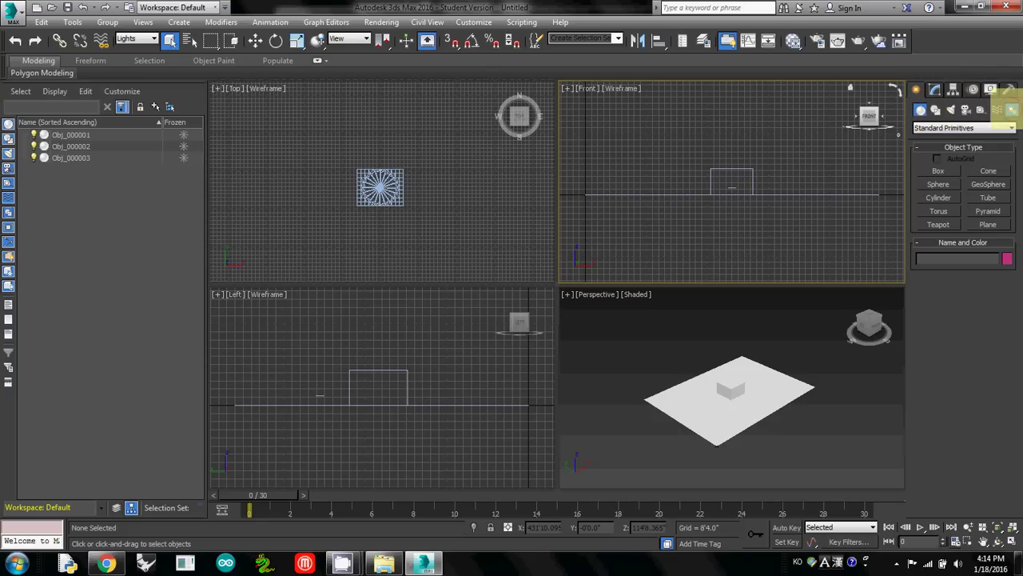
# Start a Daylight system from Create > Systems and accept mr Photographic Exposure Control.
pyautogui.click(1012, 109)
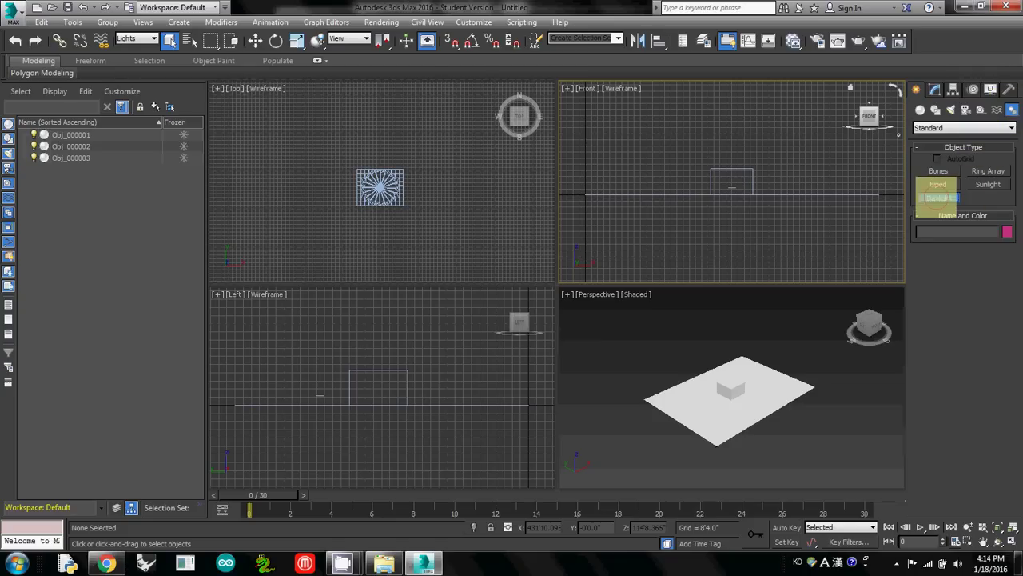
pyautogui.click(938, 197)
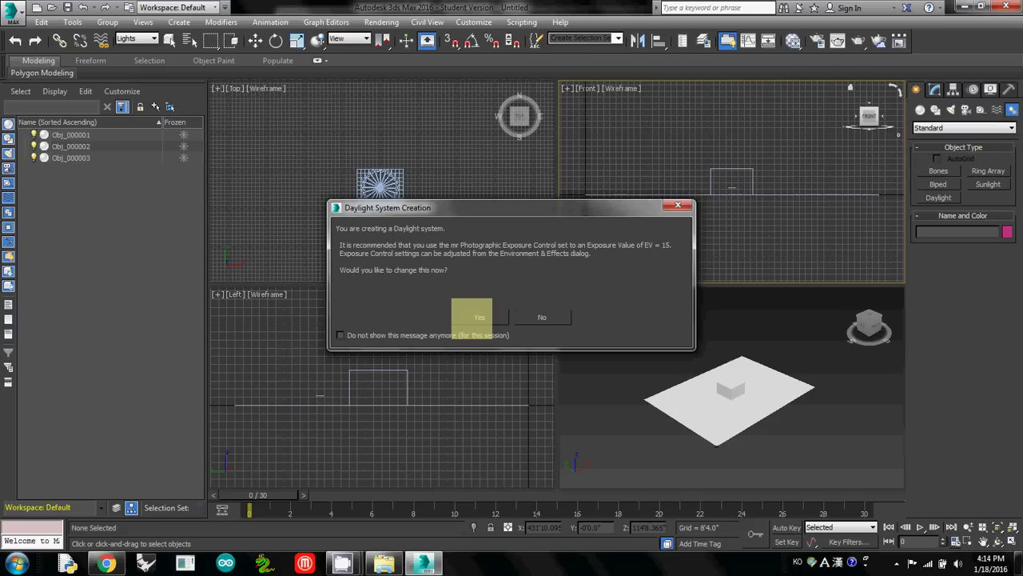
pyautogui.click(471, 317)
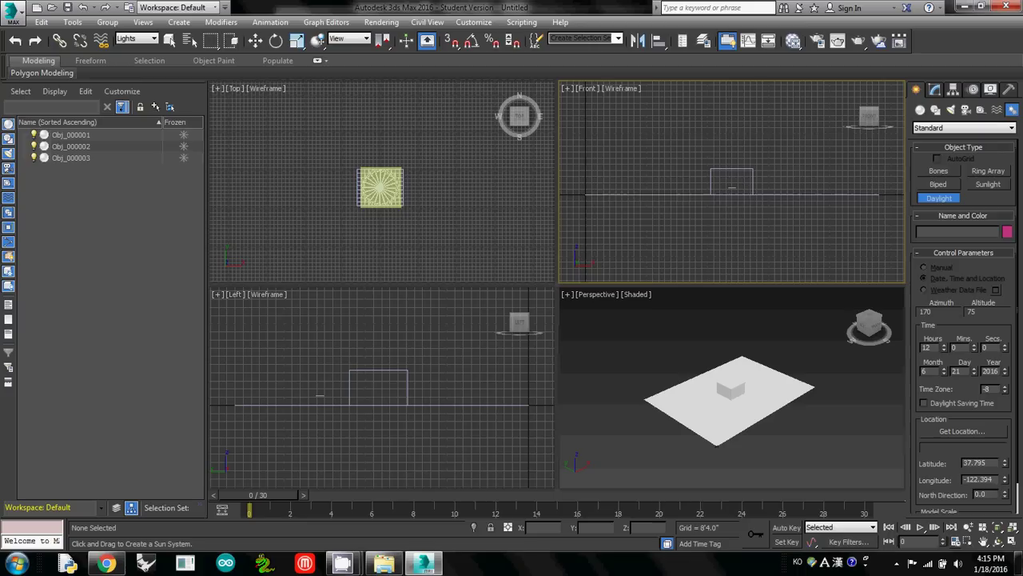
# Drag out the daylight compass and sun distance in the Top viewport, adding the mr Physical Sky map.
pyautogui.moveTo(379, 187); pyautogui.dragTo(450, 228)
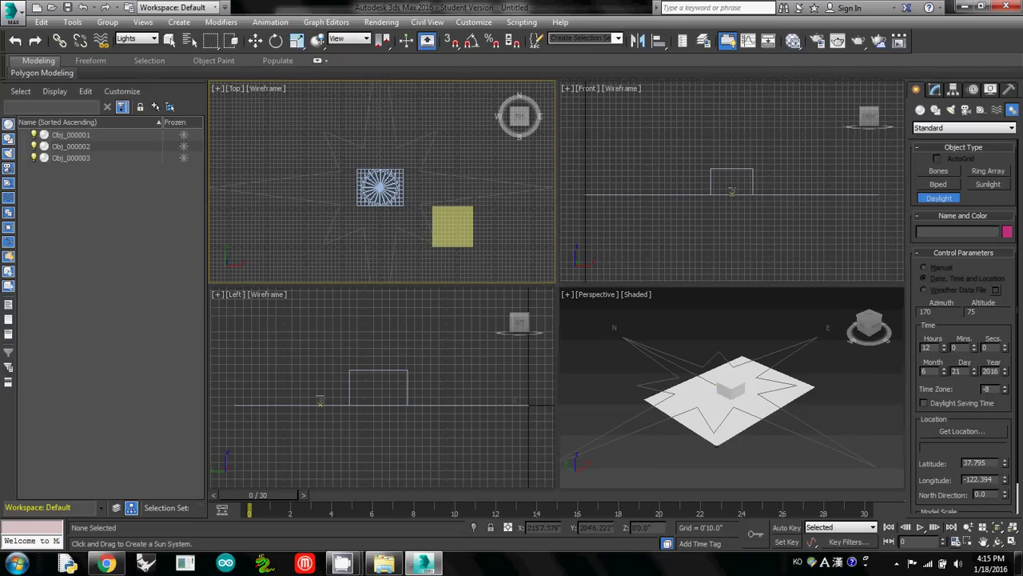
pyautogui.moveTo(452, 228)
pyautogui.mouseDown()
pyautogui.moveTo(458, 238)
pyautogui.moveTo(465, 231)
pyautogui.mouseUp()
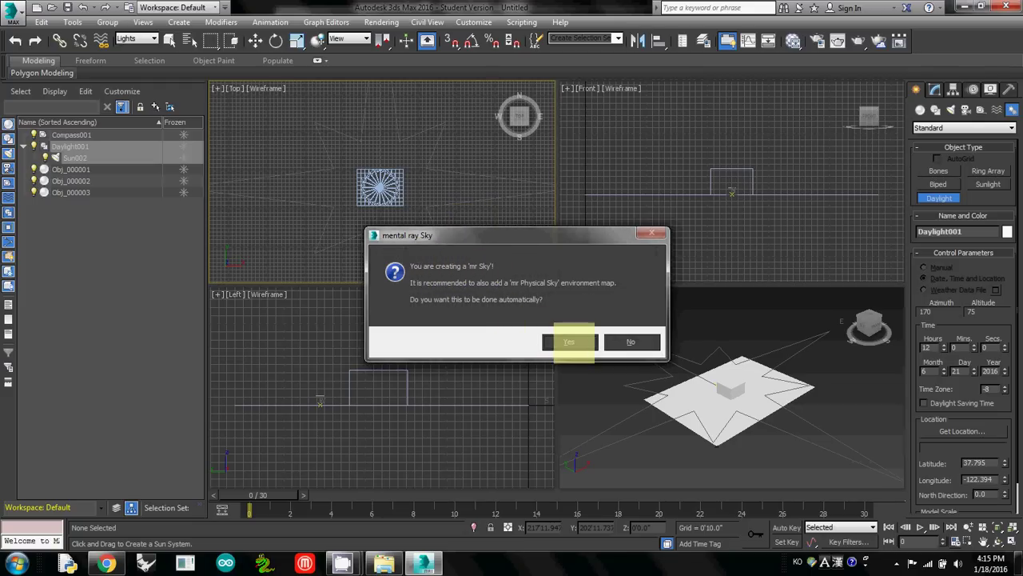
pyautogui.click(569, 341)
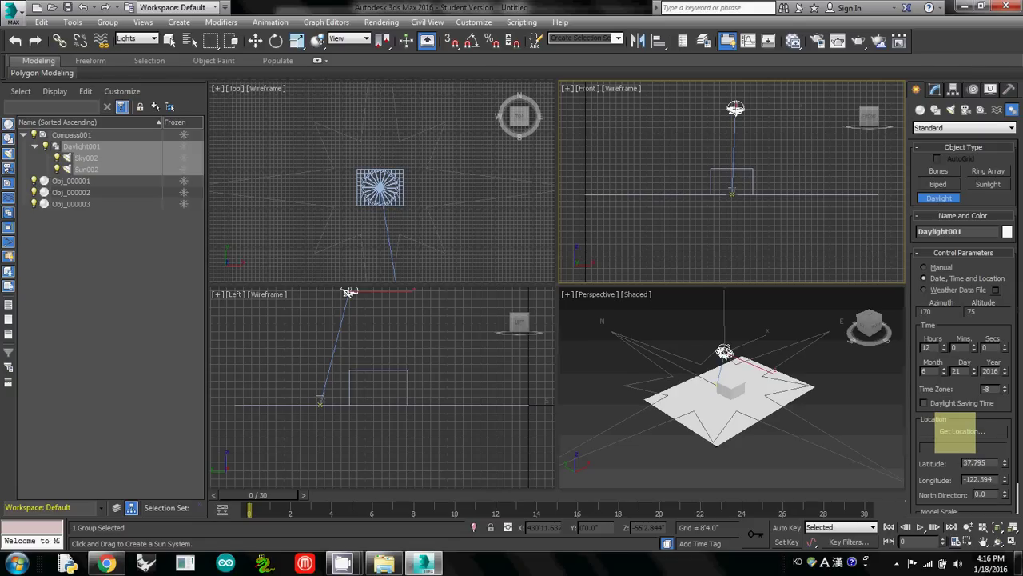
# Pick Miami, FL in Geographic Location, giving latitude 25.777, longitude -80.192 and time zone -5.
pyautogui.click(957, 430)
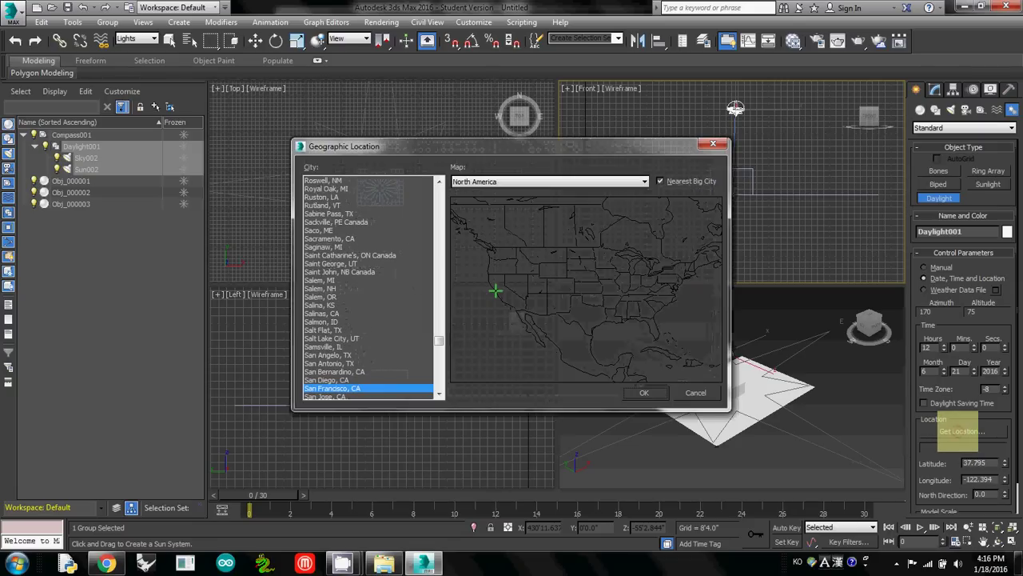
pyautogui.moveTo(422, 137); pyautogui.dragTo(354, 122)
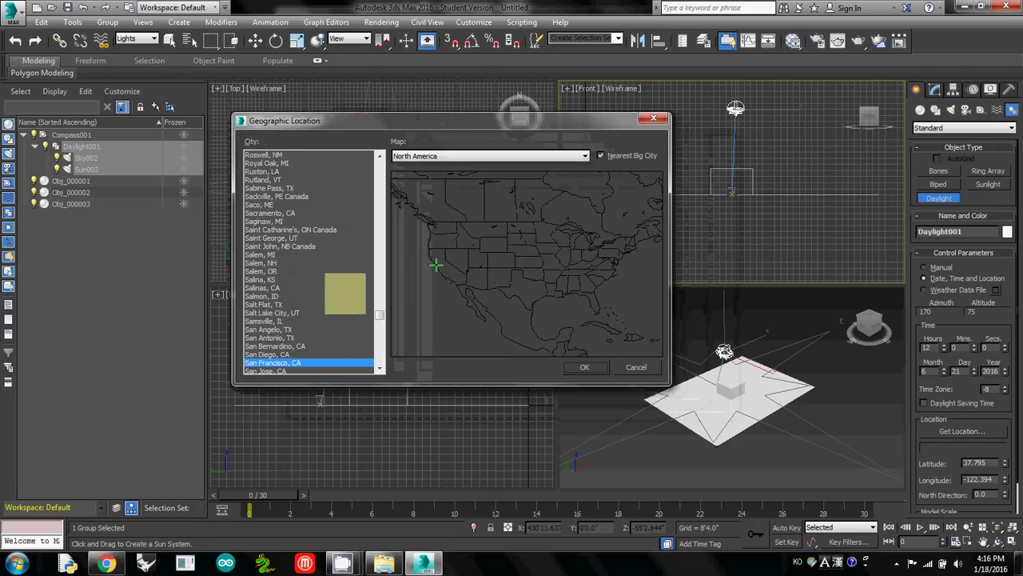
pyautogui.moveTo(379, 314); pyautogui.dragTo(353, 285)
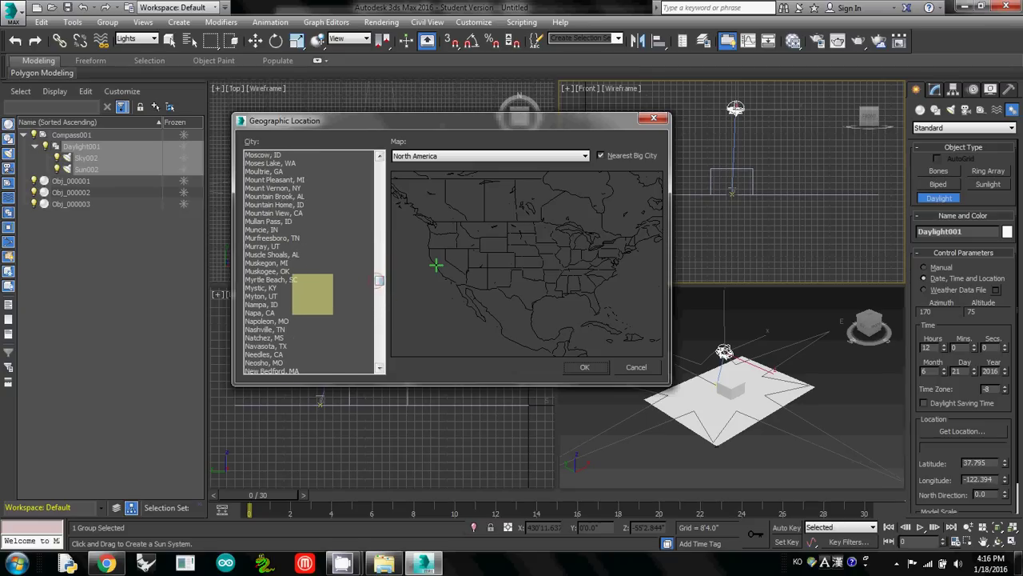
pyautogui.click(310, 271)
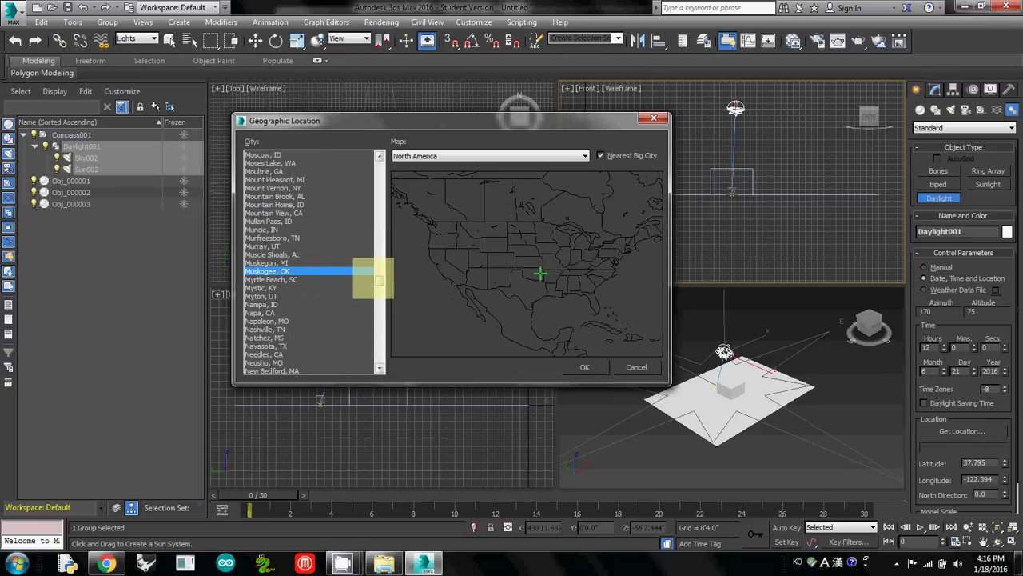
pyautogui.moveTo(376, 279); pyautogui.dragTo(379, 275)
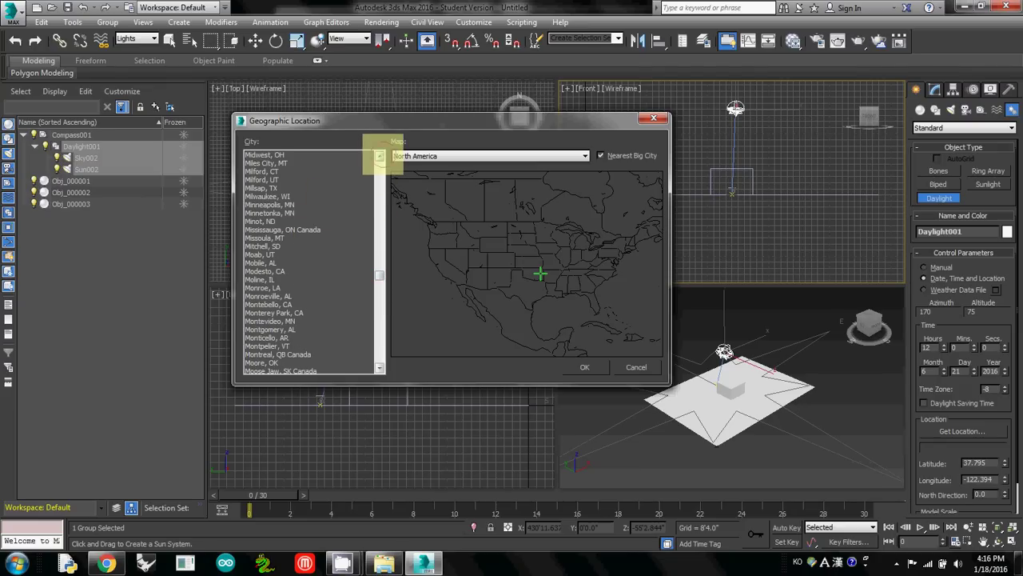
pyautogui.click(380, 156)
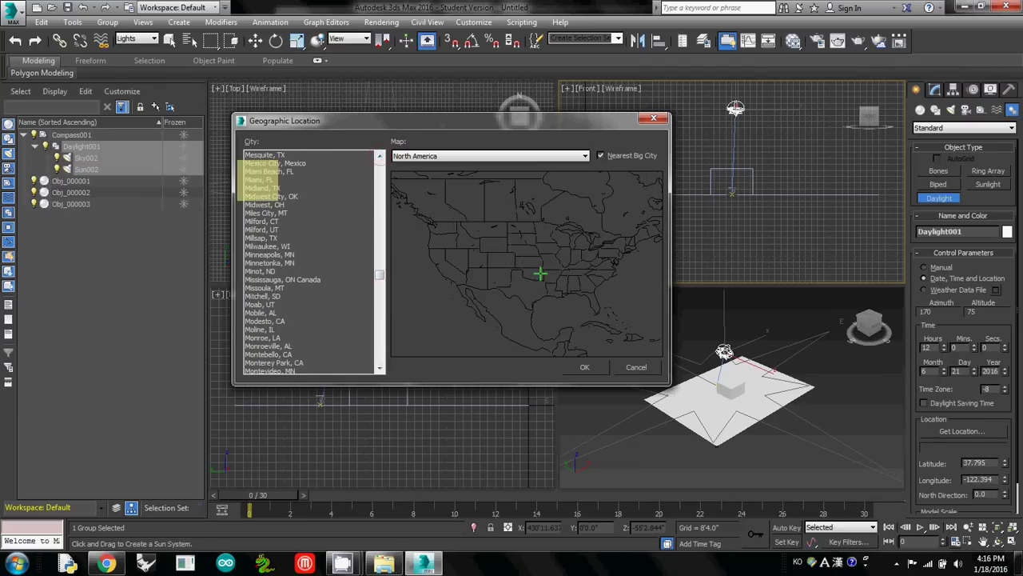
pyautogui.click(260, 179)
pyautogui.click(585, 367)
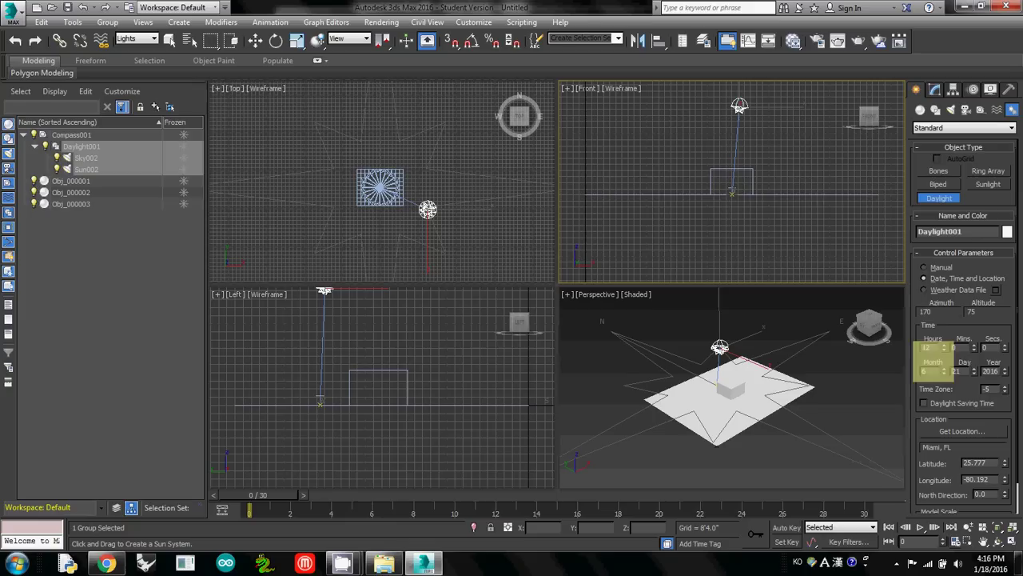
# Set the daylight to 12:00 on July 21, 2016, putting the sun at azimuth 114, altitude 84.
pyautogui.moveTo(944, 346); pyautogui.dragTo(944, 346)
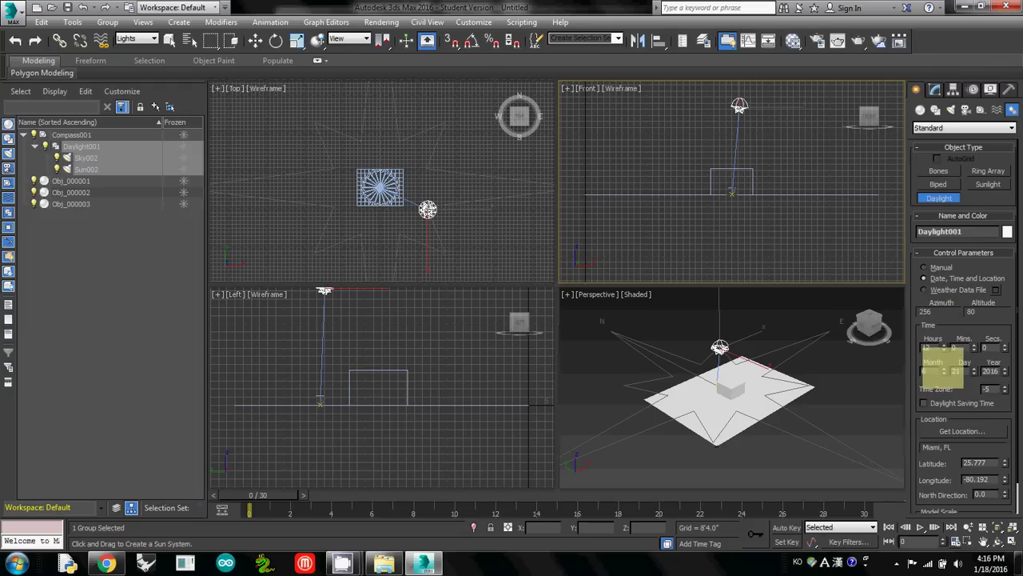
pyautogui.click(944, 368)
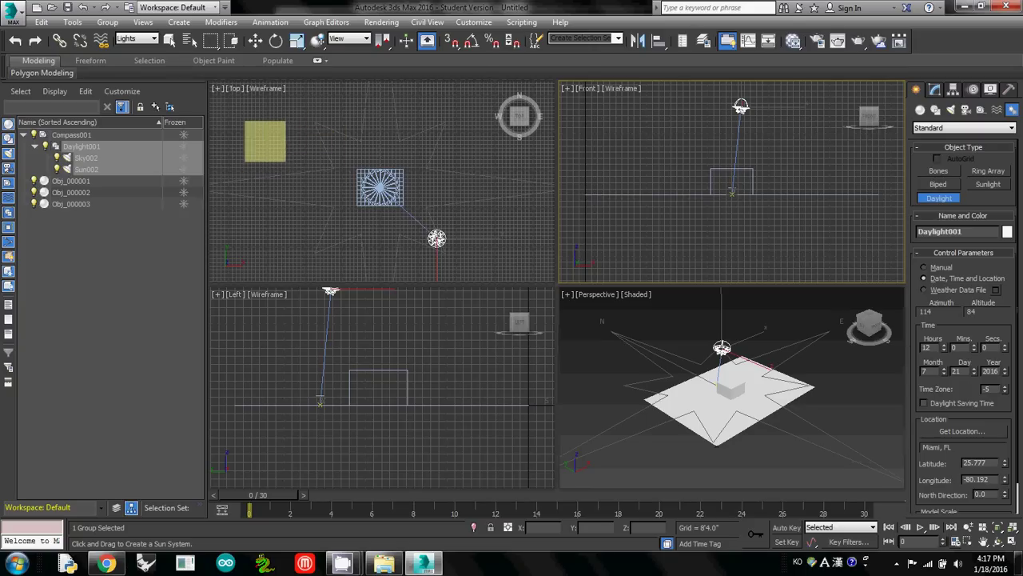
# Accidentally create extra daylight compasses in the Top viewport.
pyautogui.click(267, 145)
pyautogui.moveTo(267, 145); pyautogui.dragTo(283, 127)
pyautogui.click(283, 128)
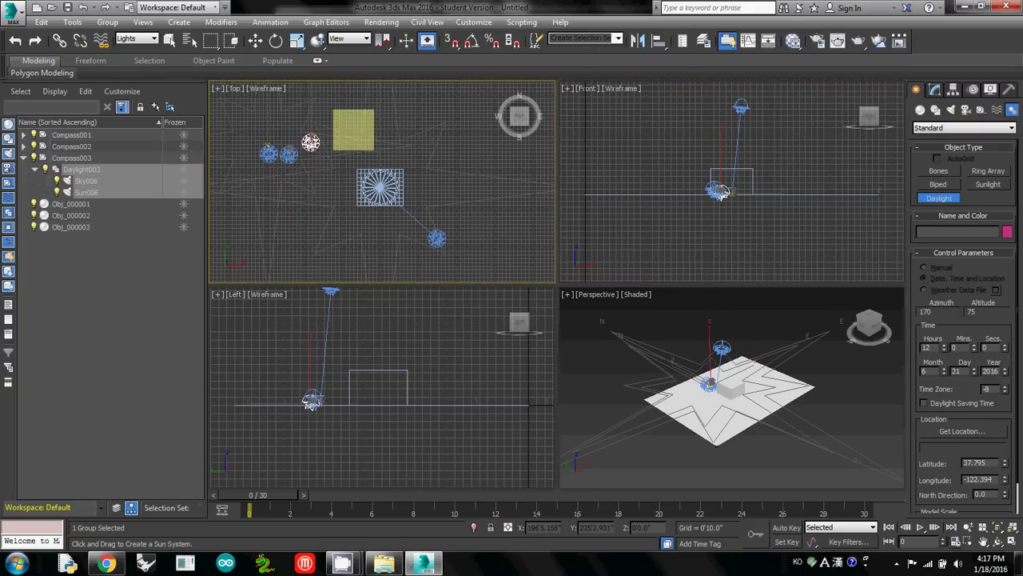
pyautogui.click(355, 130)
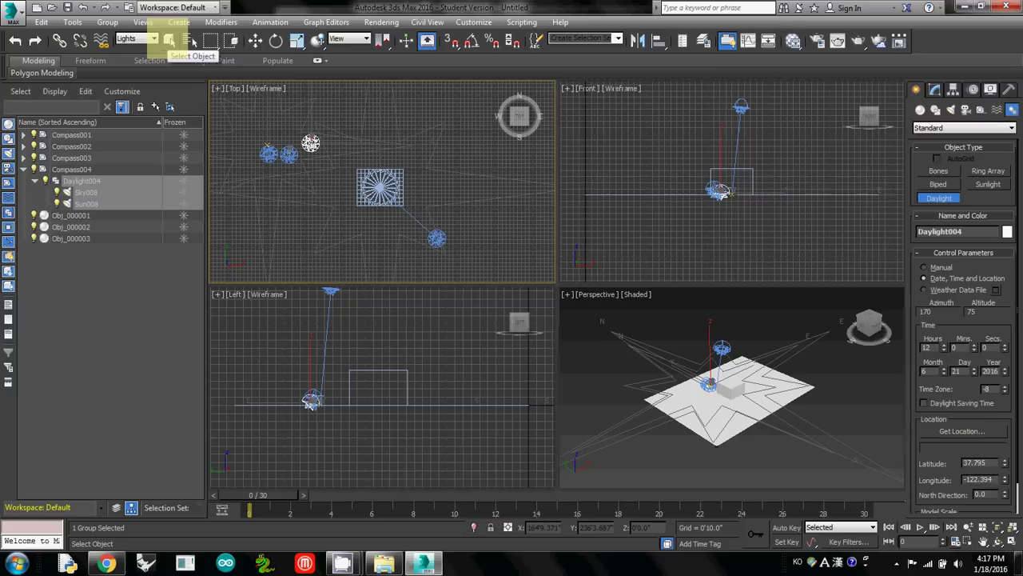
# Switch to Select Object and set the Selection Filter to Lights.
pyautogui.click(170, 40)
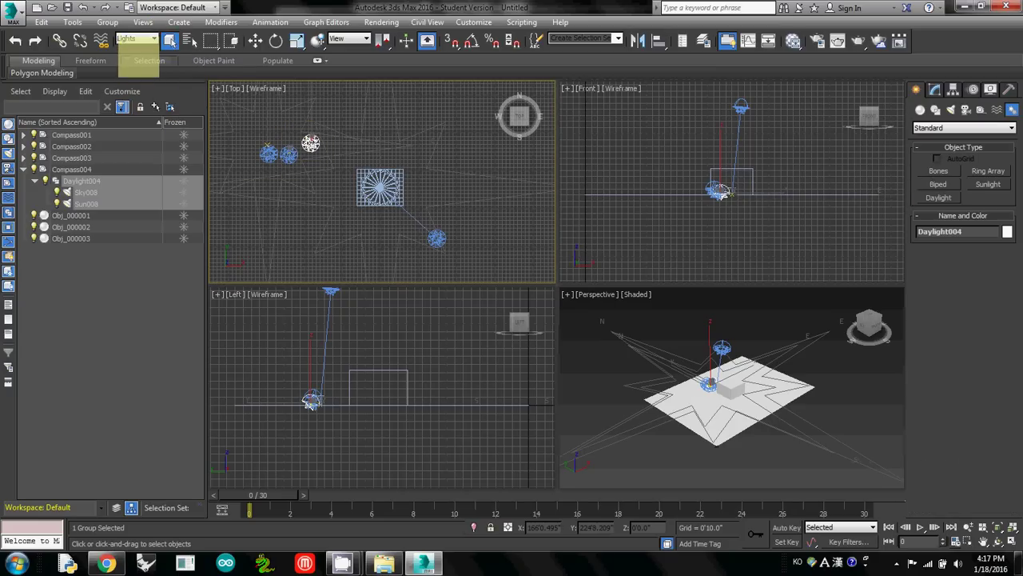
pyautogui.click(137, 38)
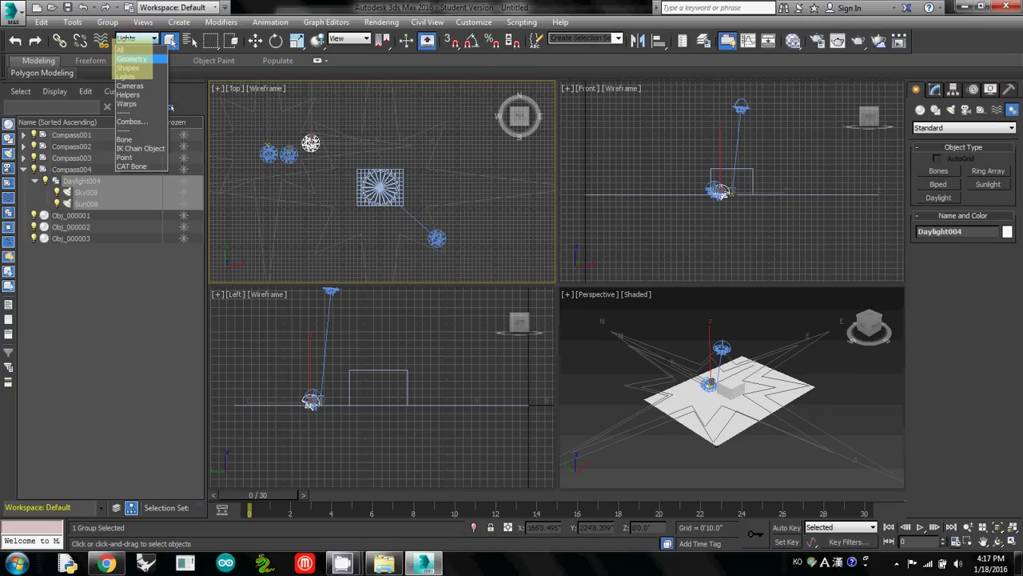
pyautogui.click(132, 58)
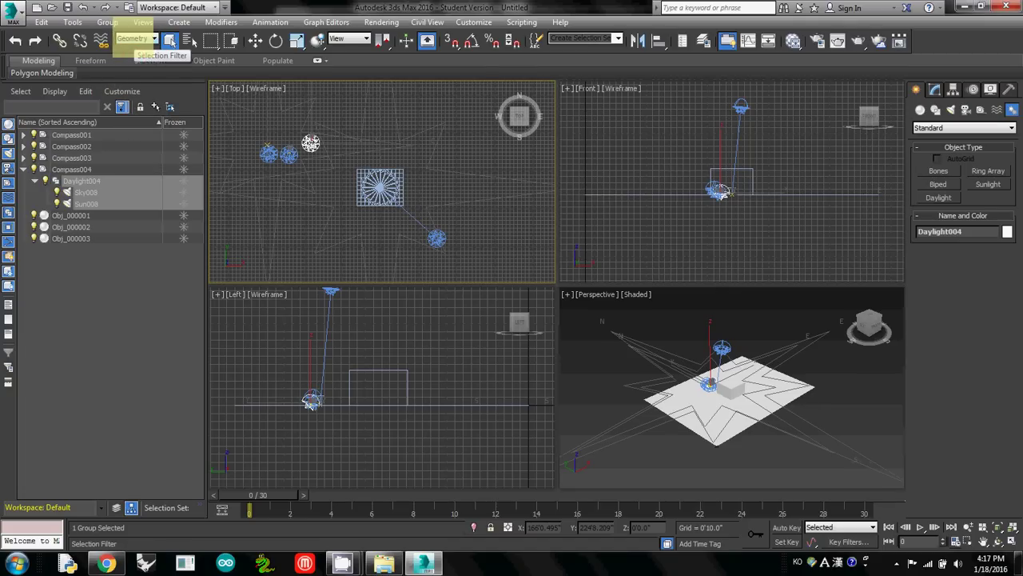
pyautogui.click(138, 38)
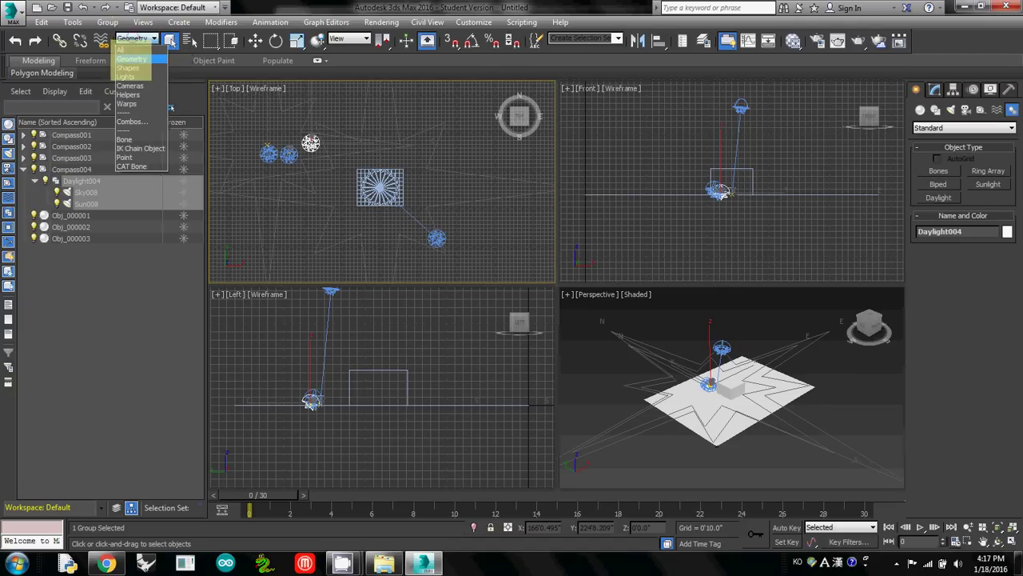
pyautogui.click(132, 69)
pyautogui.click(138, 38)
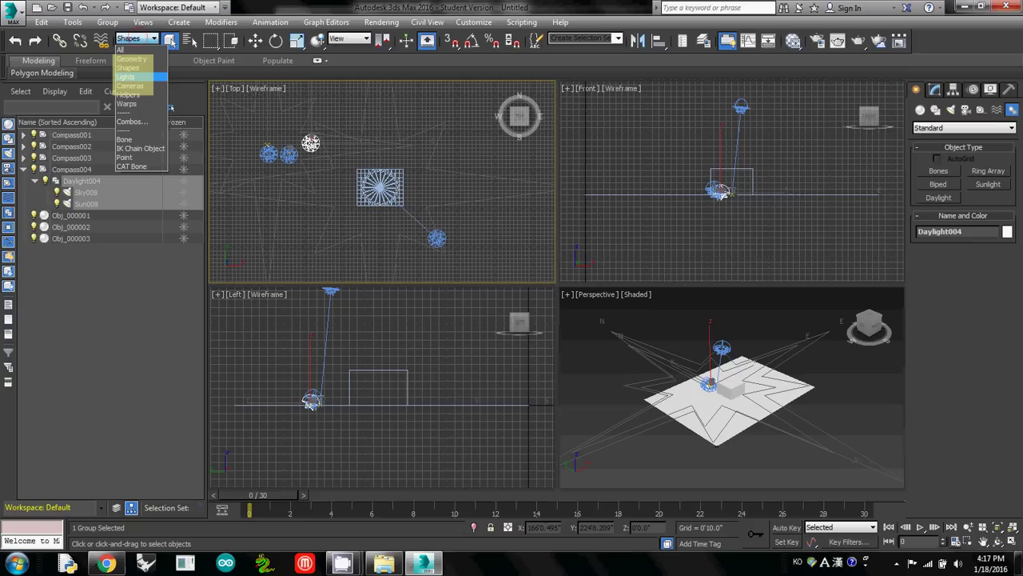
pyautogui.click(125, 77)
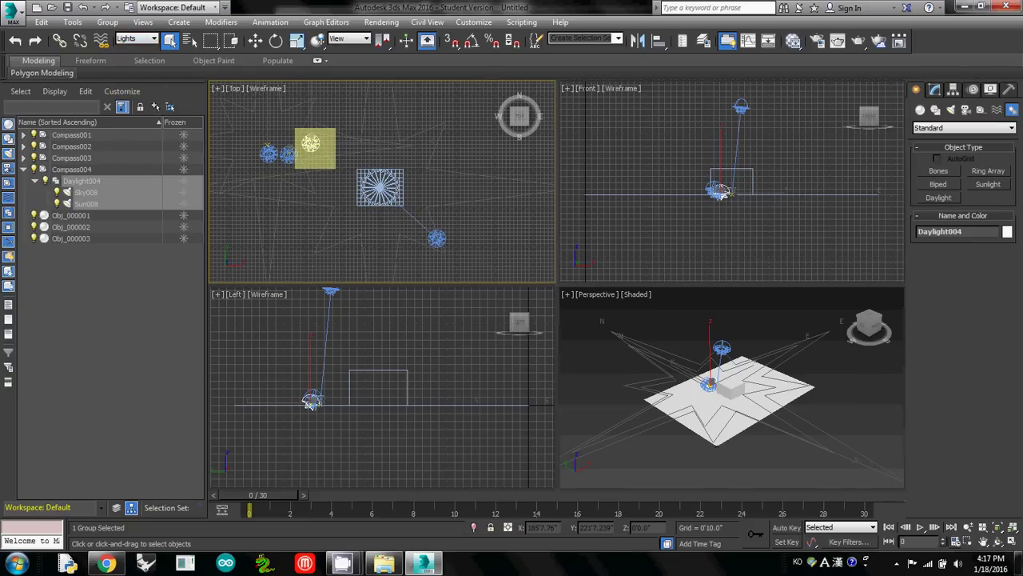
# Delete the three extra daylight systems and select the original Daylight001 sun in the Front viewport.
pyautogui.press('Delete')
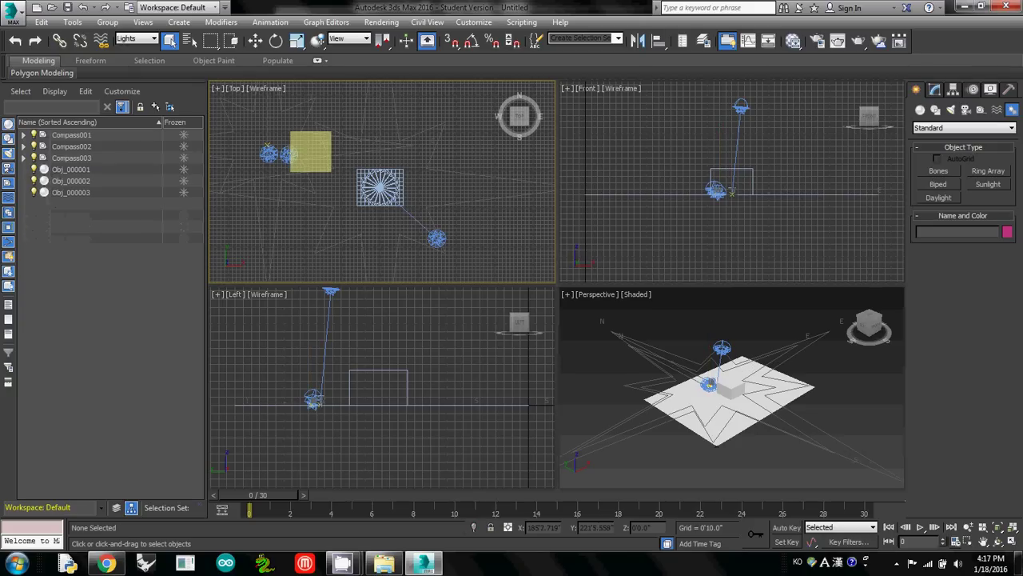
pyautogui.click(287, 151)
pyautogui.press('Delete')
pyautogui.click(270, 152)
pyautogui.press('Delete')
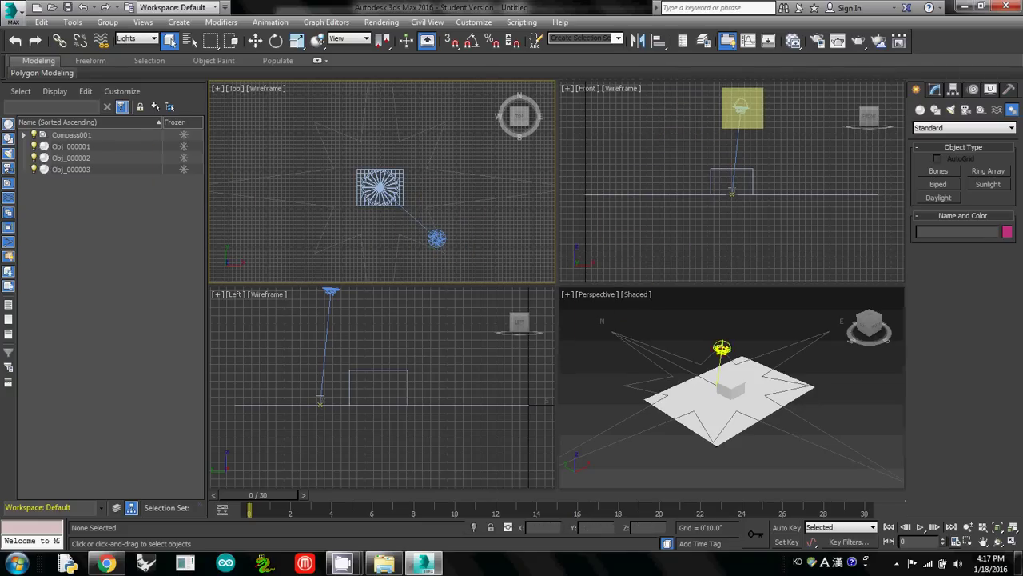
pyautogui.click(741, 109)
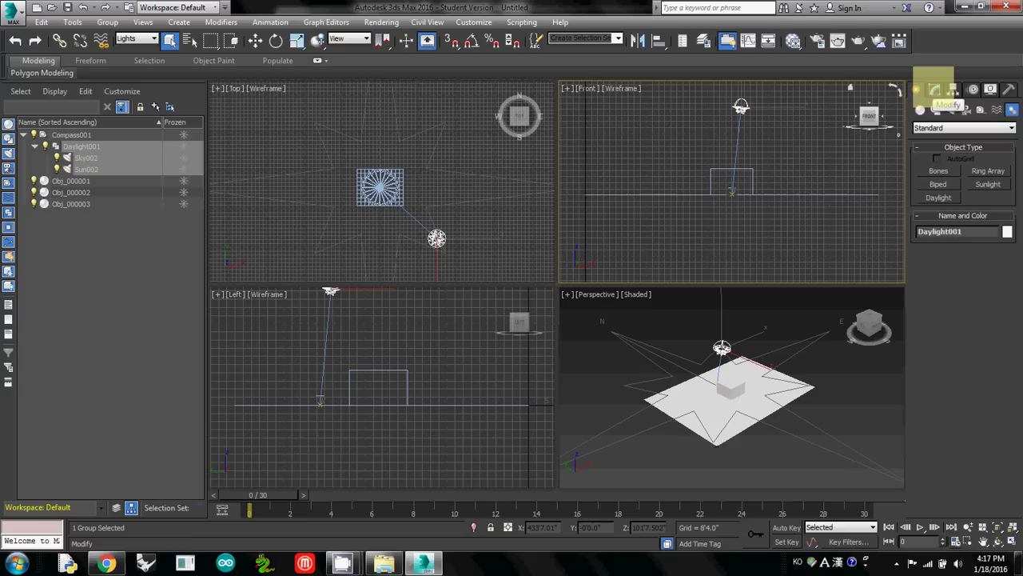
# Show Daylight001's Miami, July 21 2016, 12:00 parameters via Setup in the Motion panel, reselecting the sun.
pyautogui.click(935, 89)
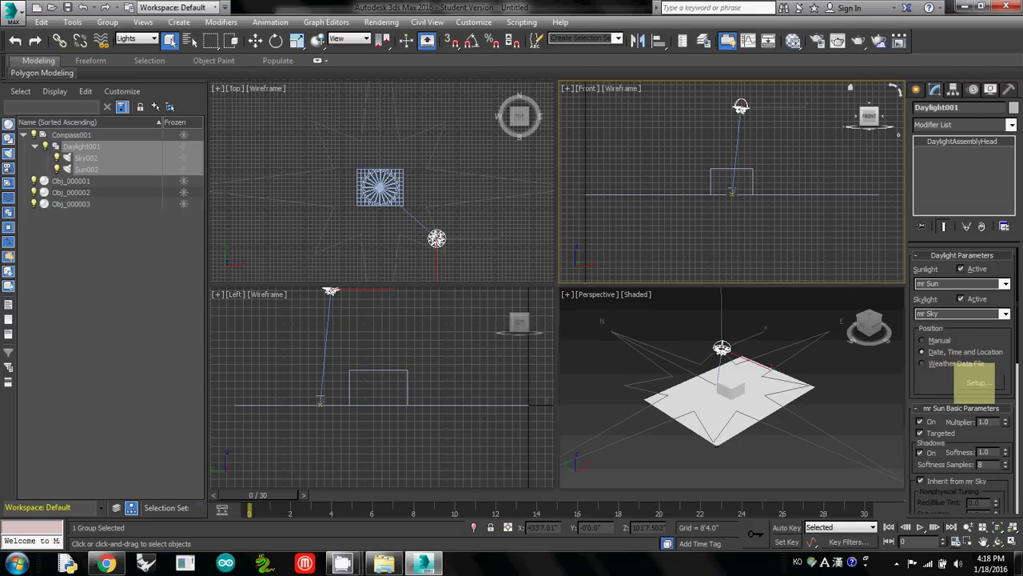
pyautogui.click(974, 382)
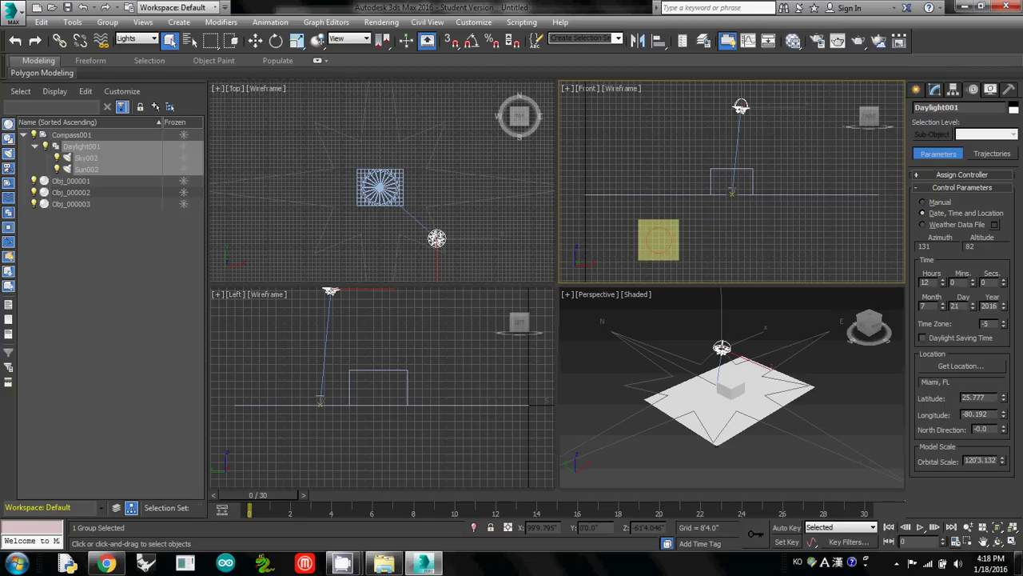
pyautogui.click(658, 239)
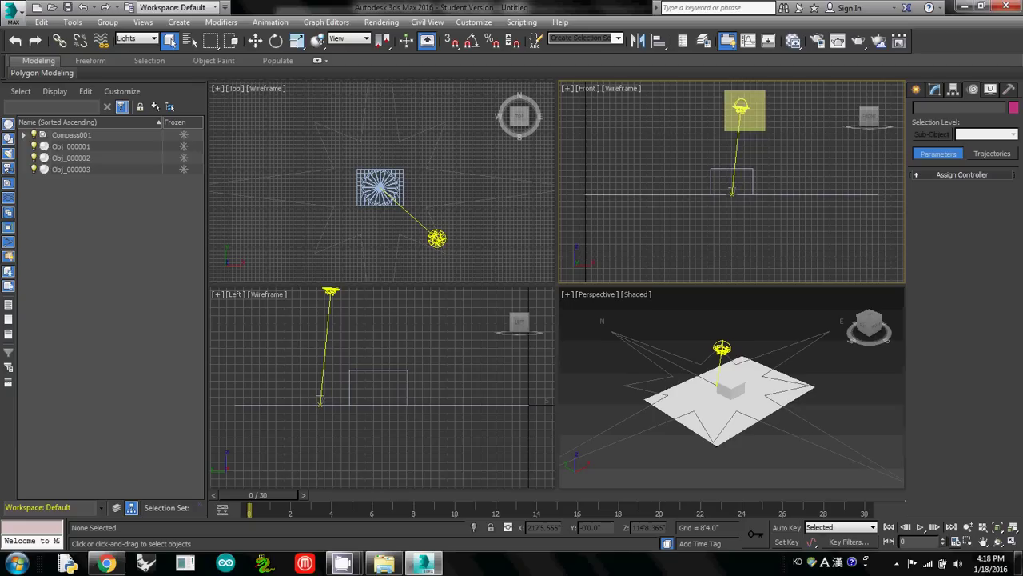
pyautogui.click(741, 107)
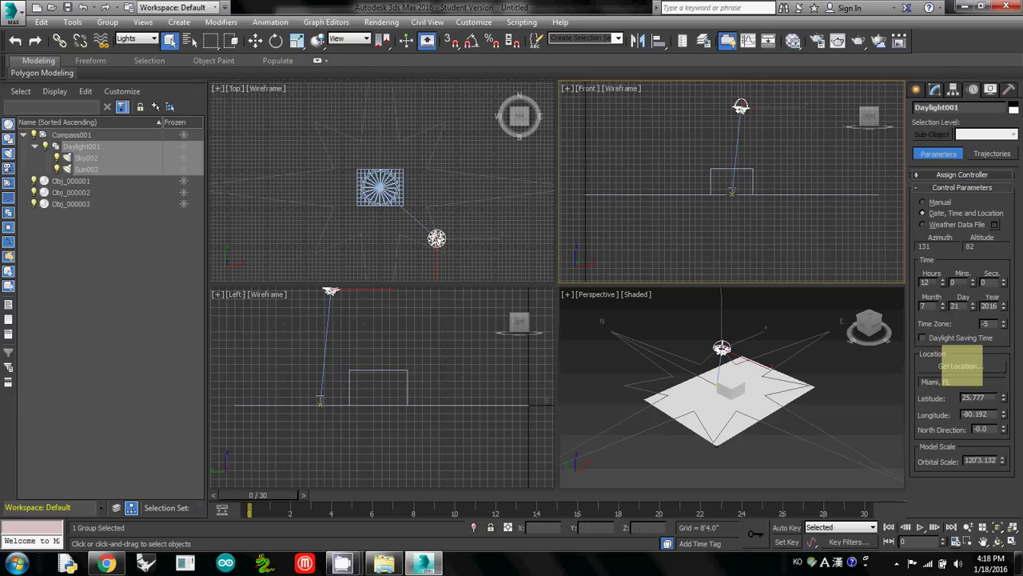